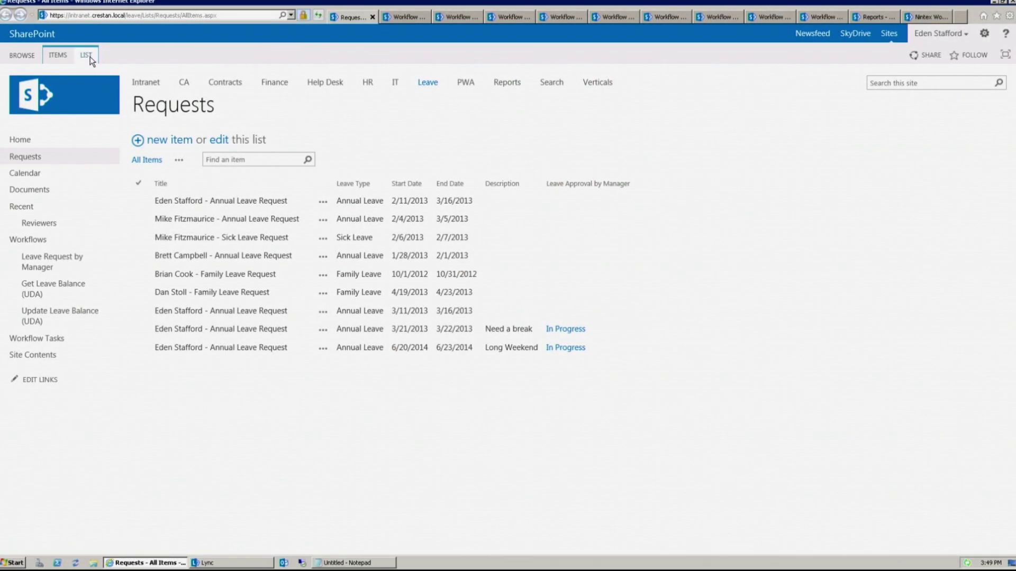
Start a new Nintex workflow for the Requests list from its Workflow Settings
click(90, 57)
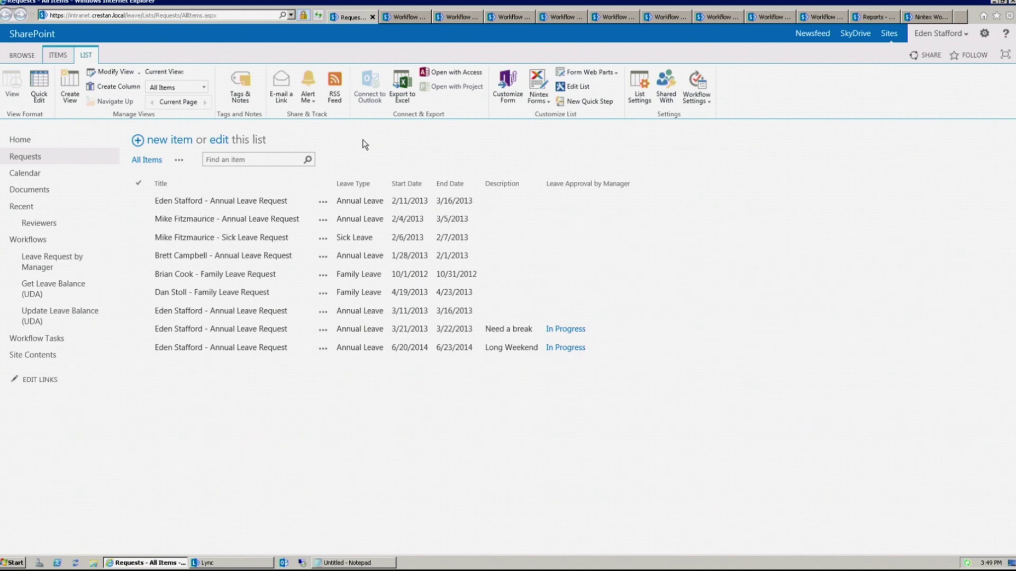
click(696, 96)
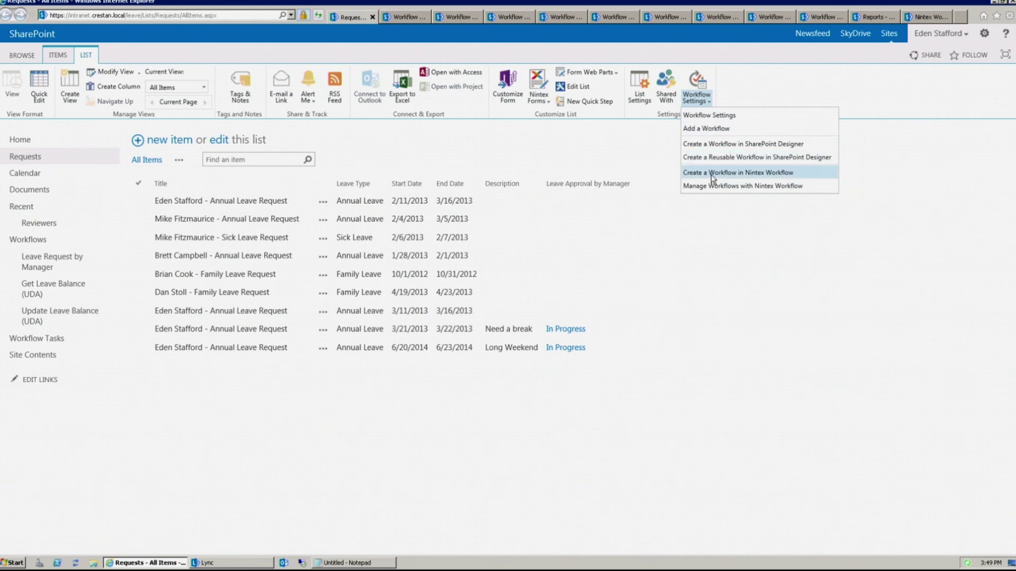
click(712, 174)
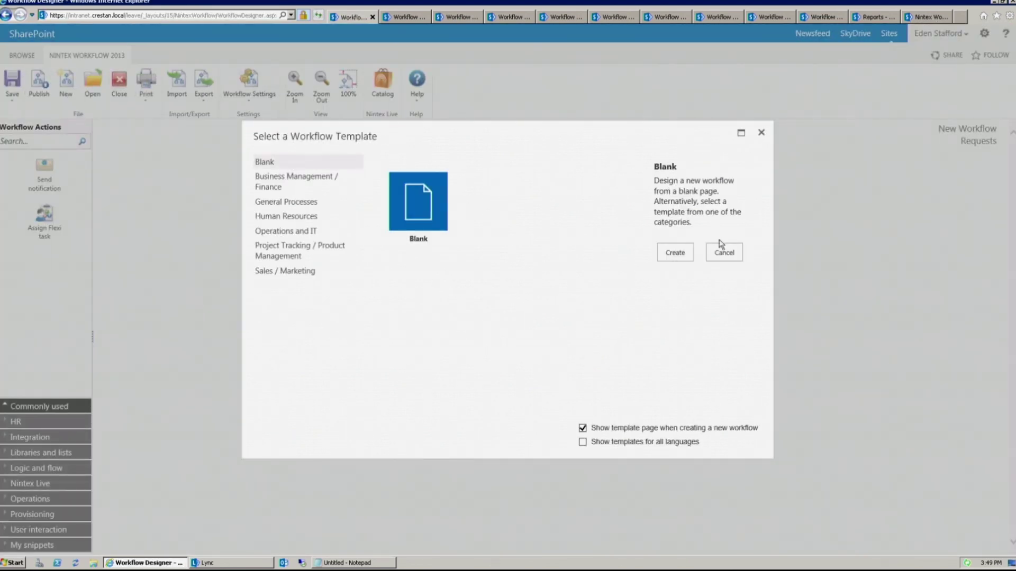
Skip templates and place an Assign Flexi task between the workflow's start and end
click(724, 253)
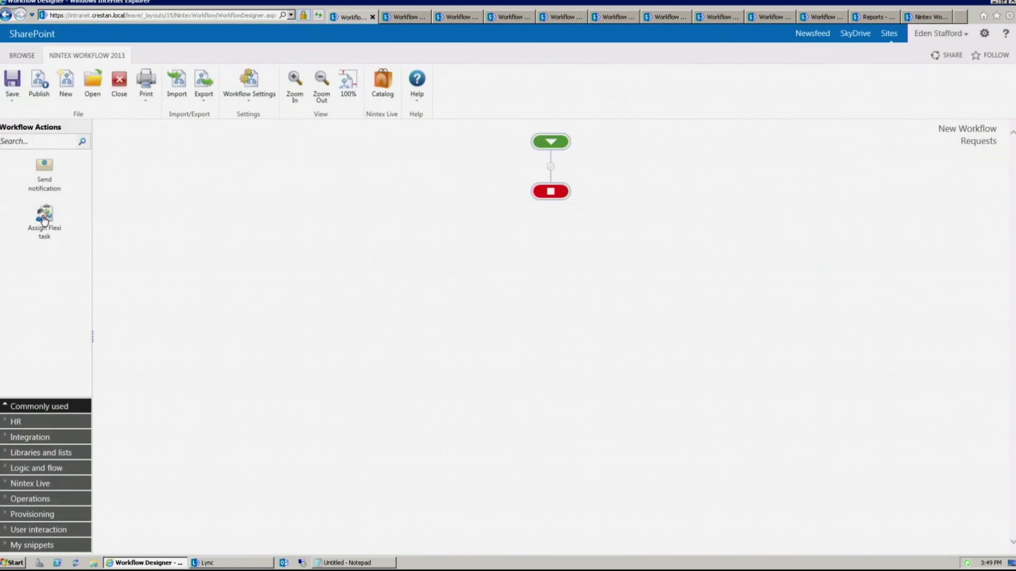
drag(44, 217, 550, 170)
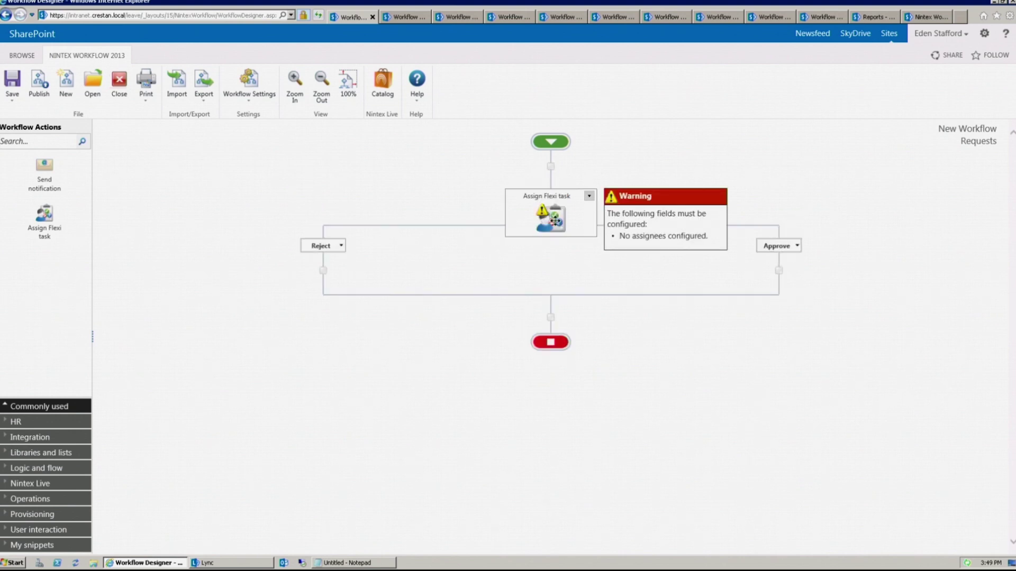
In the Assign Flexi task settings, enable Allow delegation and Allow LazyApproval
double_click(554, 221)
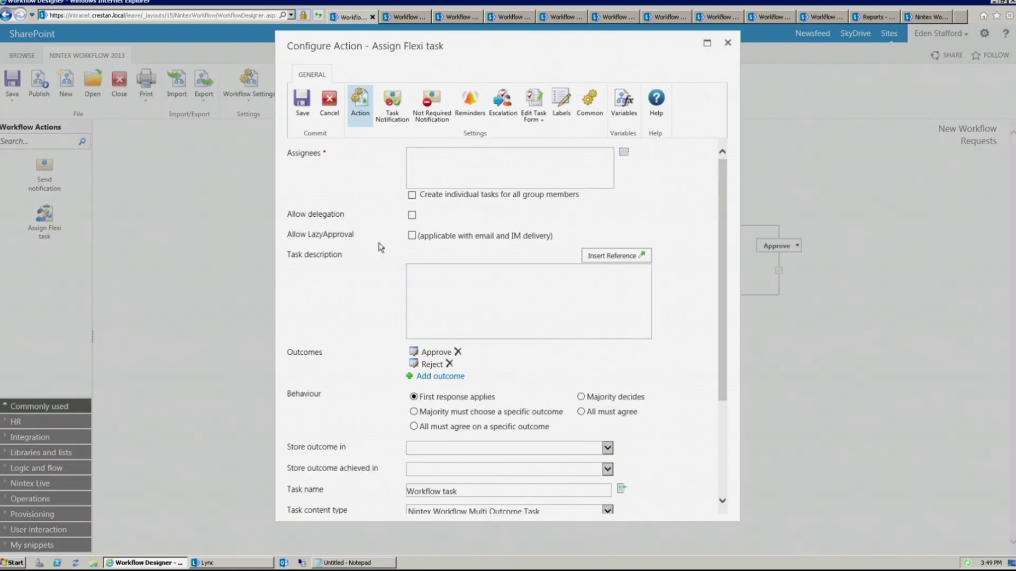
click(412, 216)
click(412, 236)
Add a 'More Data' outcome to the Flexi task and save the action
click(452, 377)
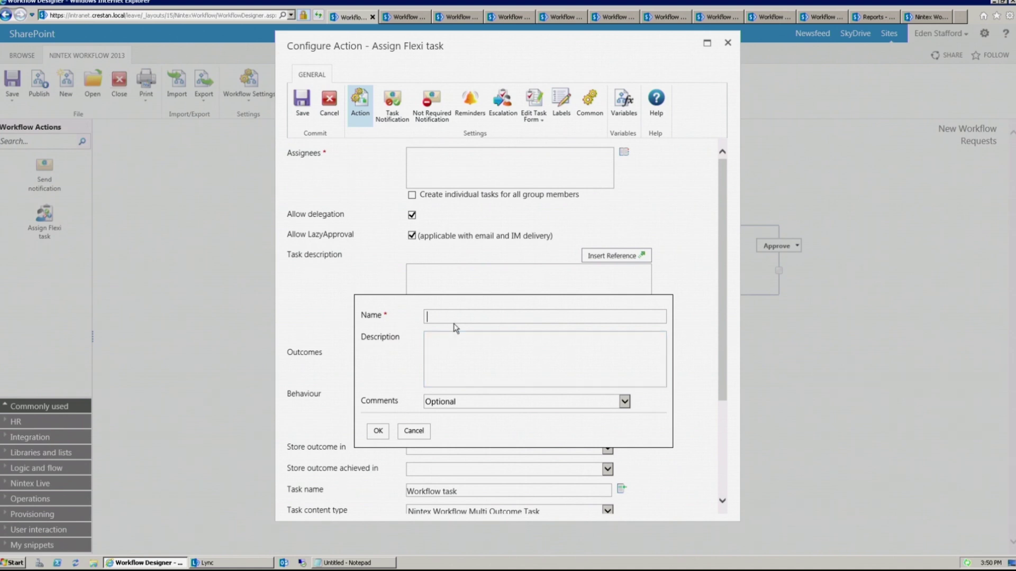
text(More )
text(Data)
click(378, 431)
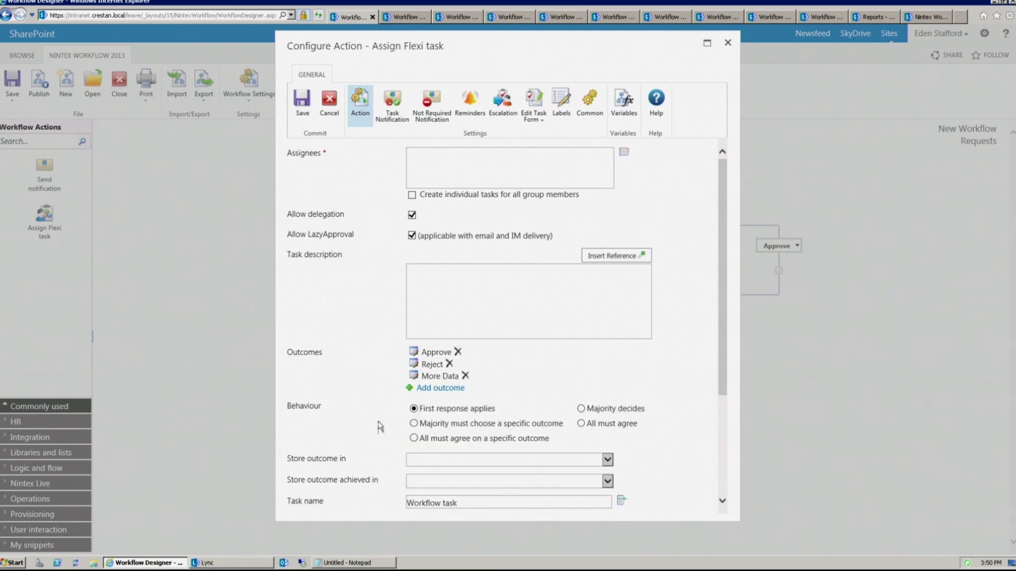
click(302, 103)
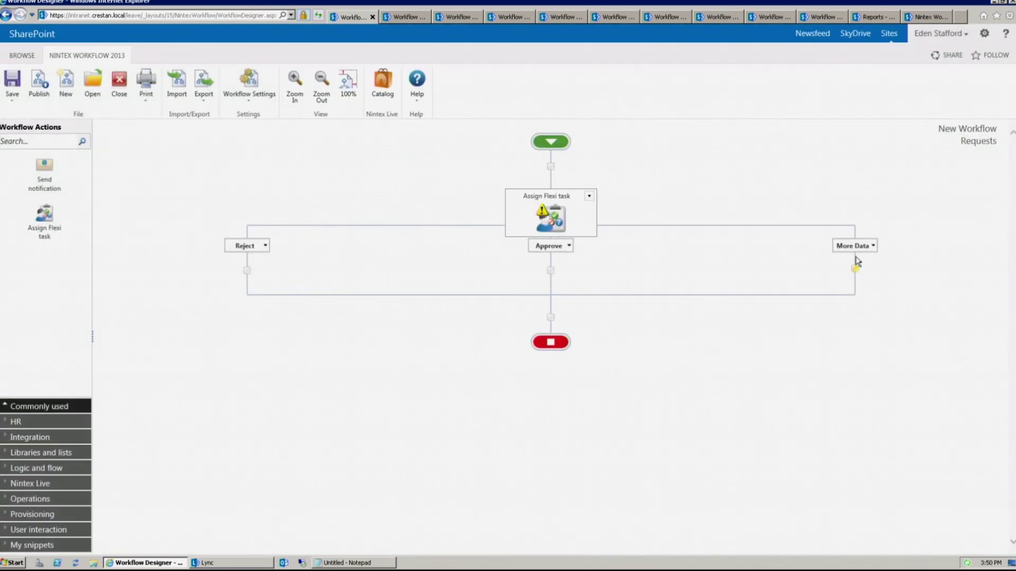
mouse_move(543, 213)
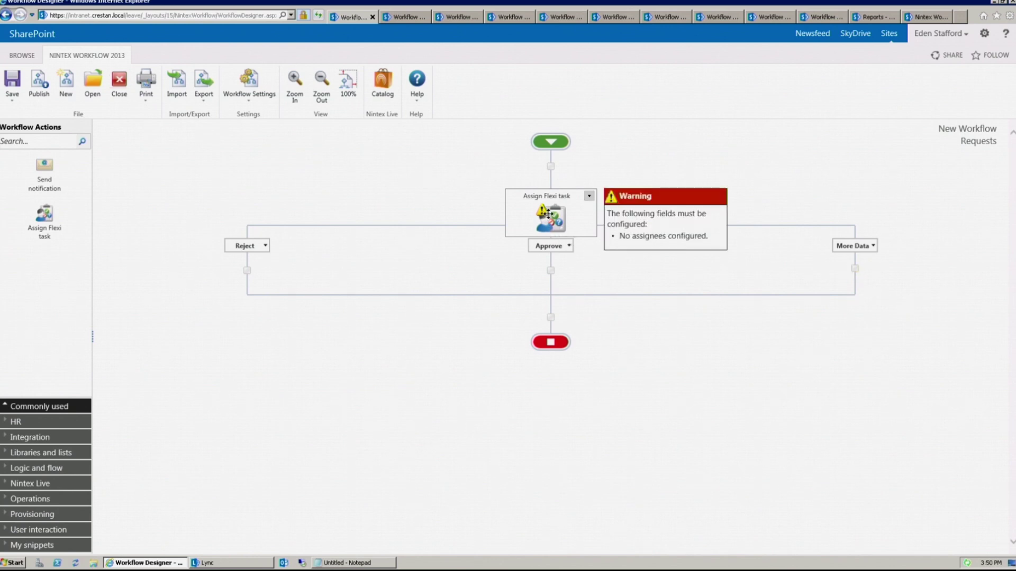
Reopen the Assign Flexi task settings to review its Approve, Reject and More Data outcomes
double_click(548, 213)
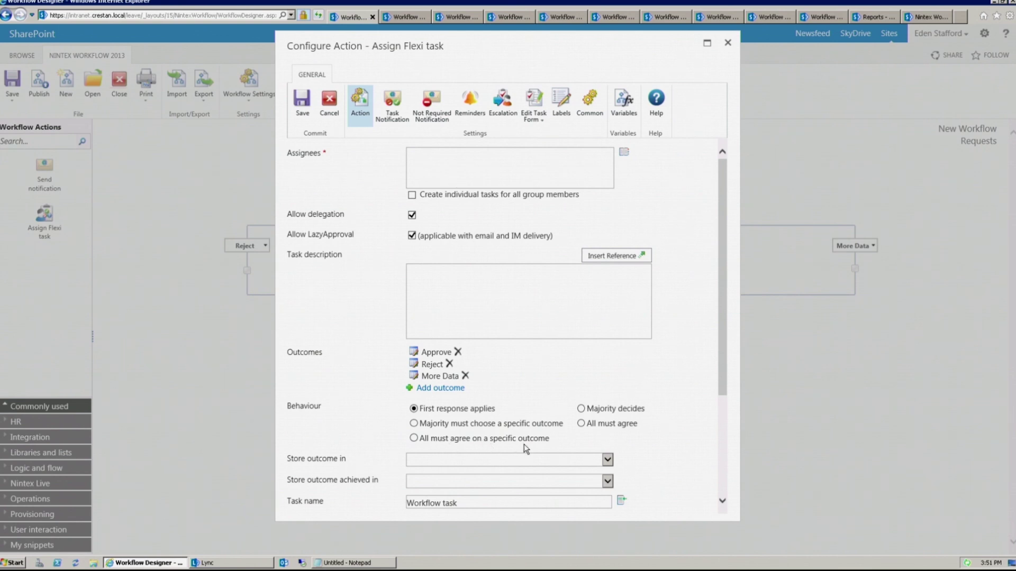
Set the Flexi task reminders to 5, sent 1 day apart
click(478, 116)
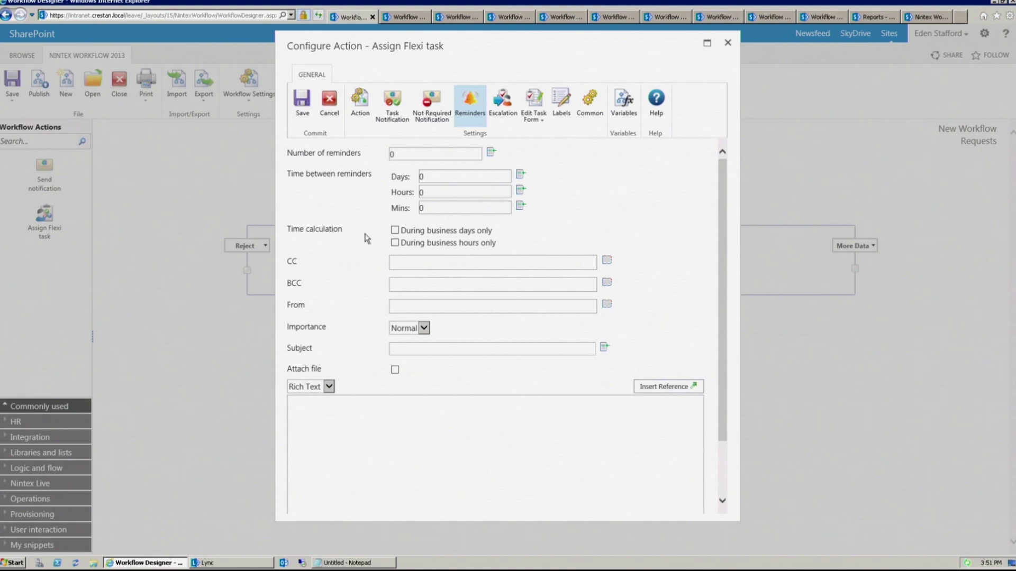
drag(410, 152, 372, 152)
text(5)
drag(433, 177, 392, 178)
text(1)
click(422, 350)
click(506, 106)
click(466, 157)
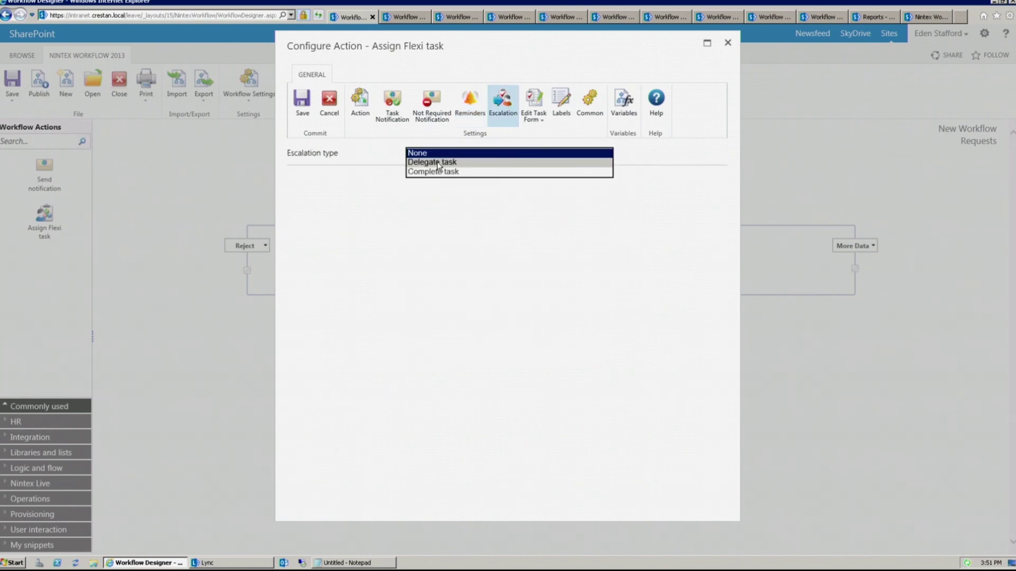
click(438, 166)
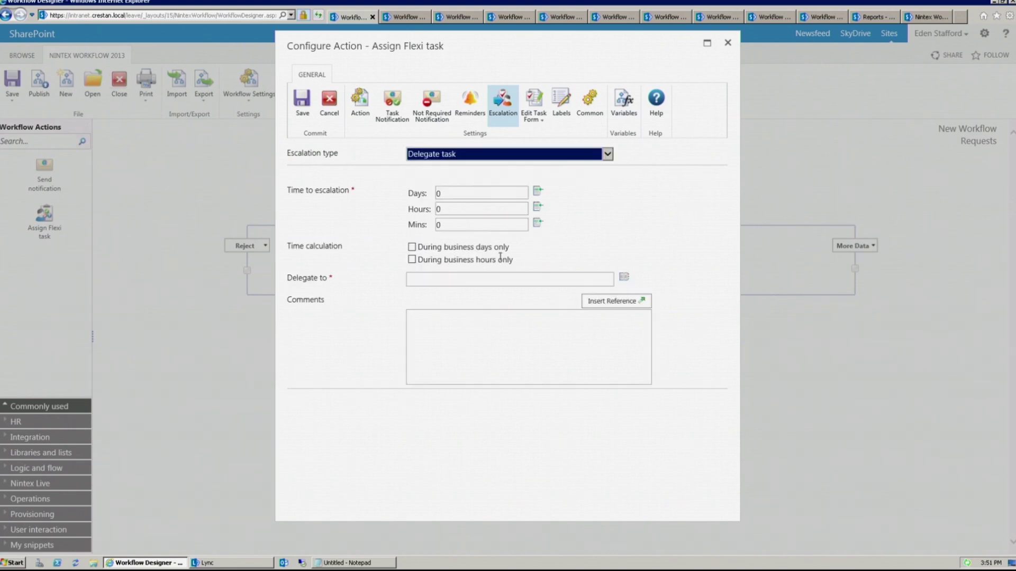
click(428, 194)
double_click(426, 192)
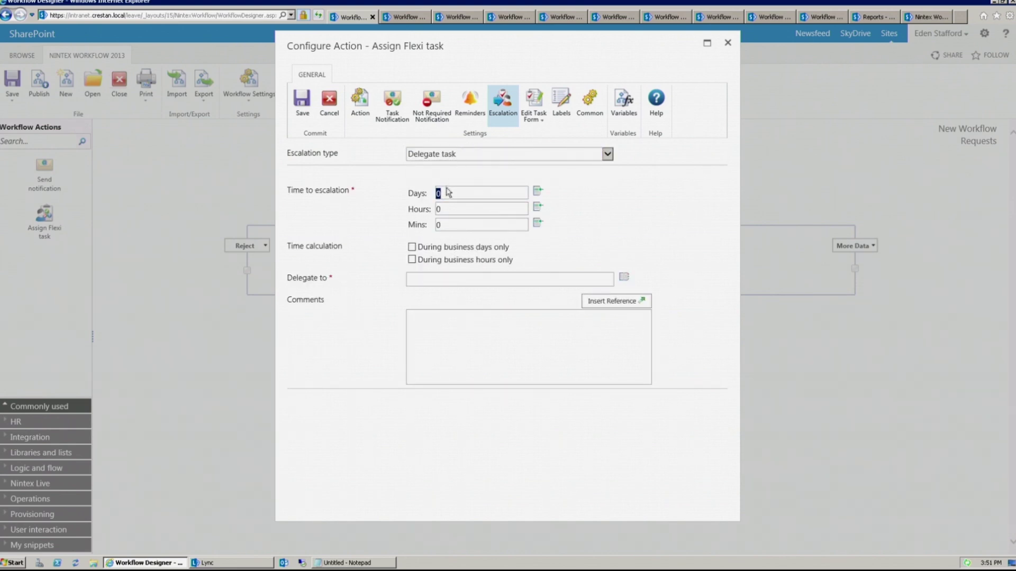
text(1)
click(440, 279)
text(bre)
text(tt)
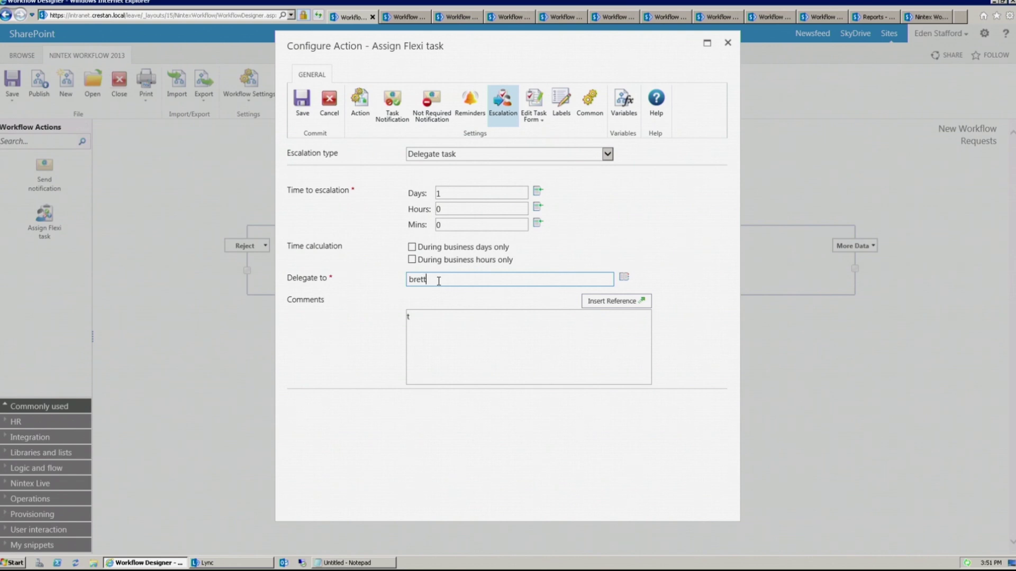
text(c)
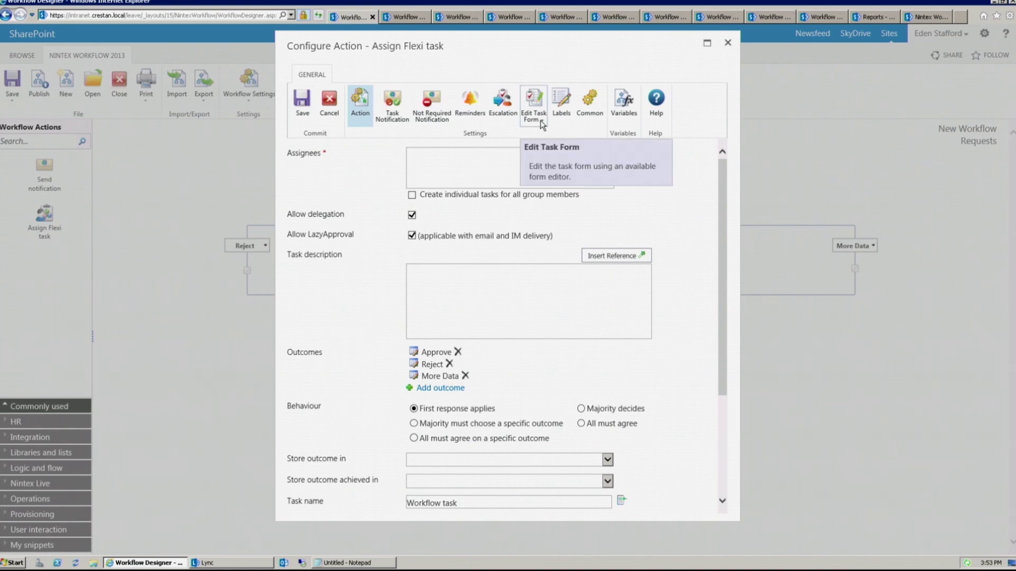
Open the Flexi task's form in Nintex Forms Designer via Edit Task Form
click(542, 125)
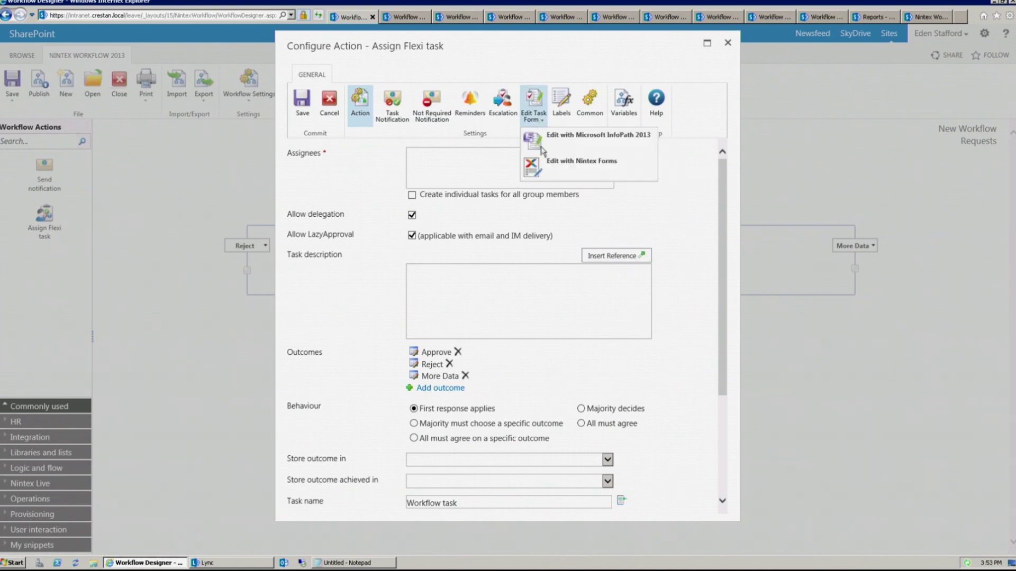
click(571, 170)
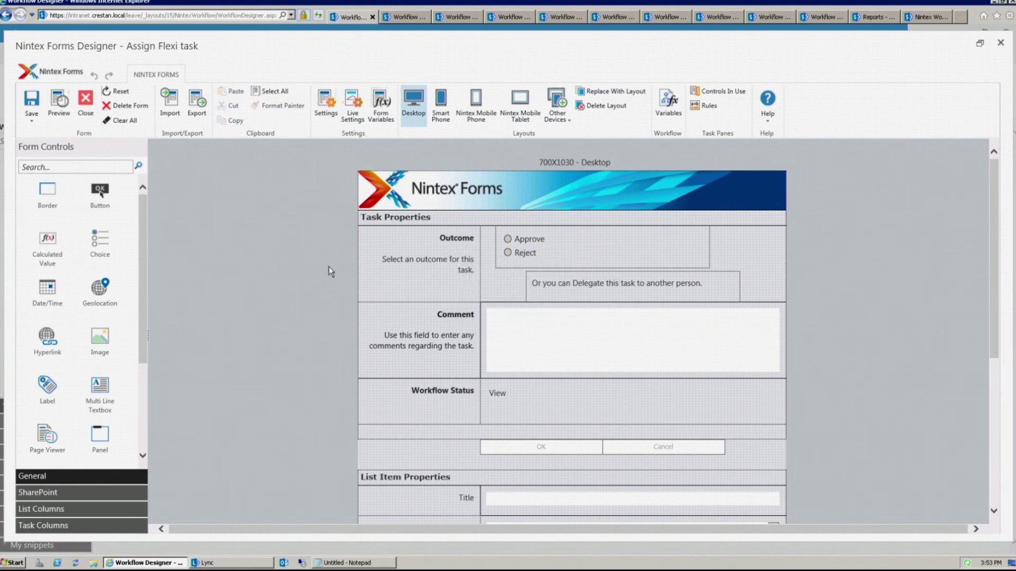
scroll(327, 268, down, 4)
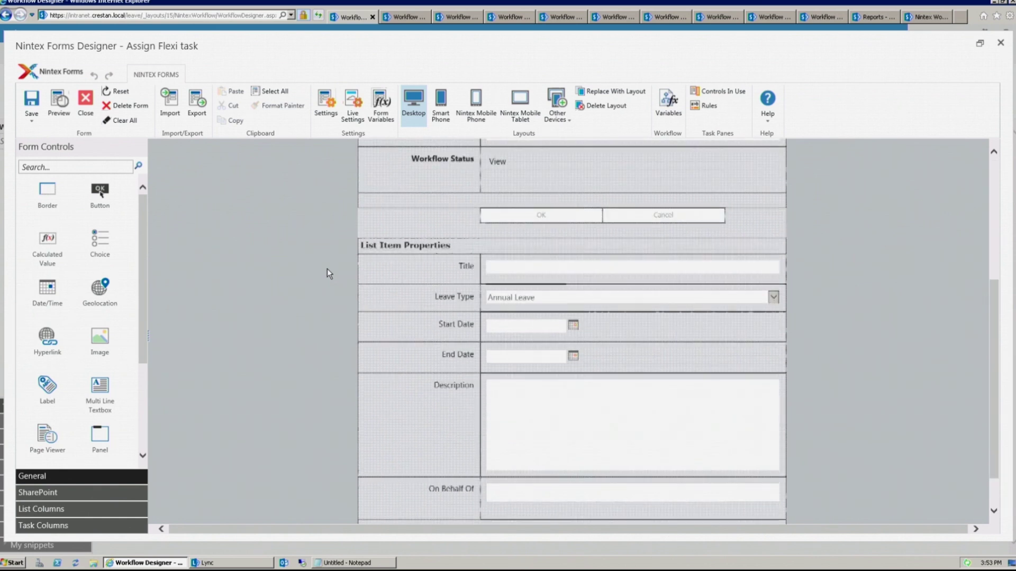
scroll(327, 268, down, 1)
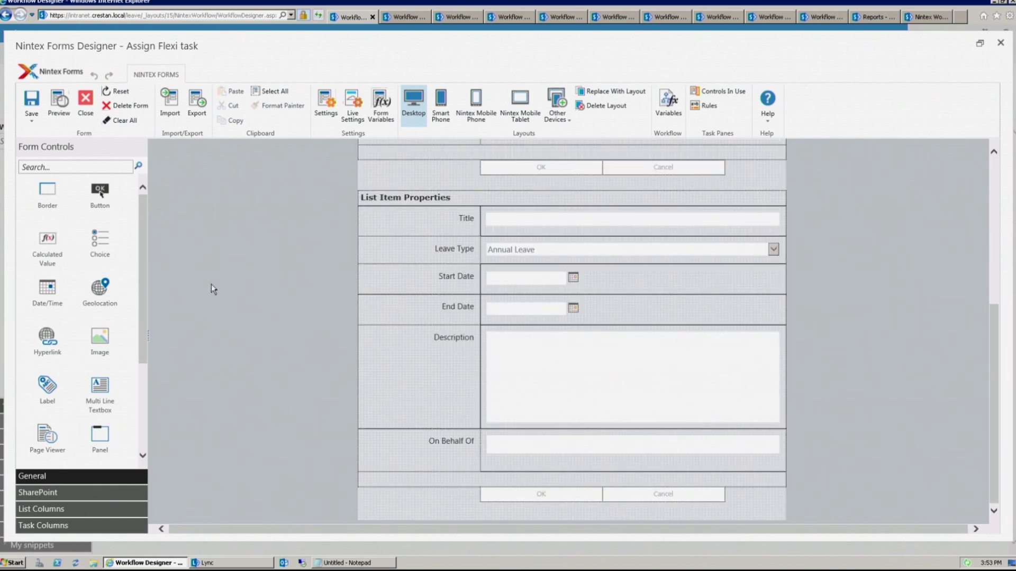